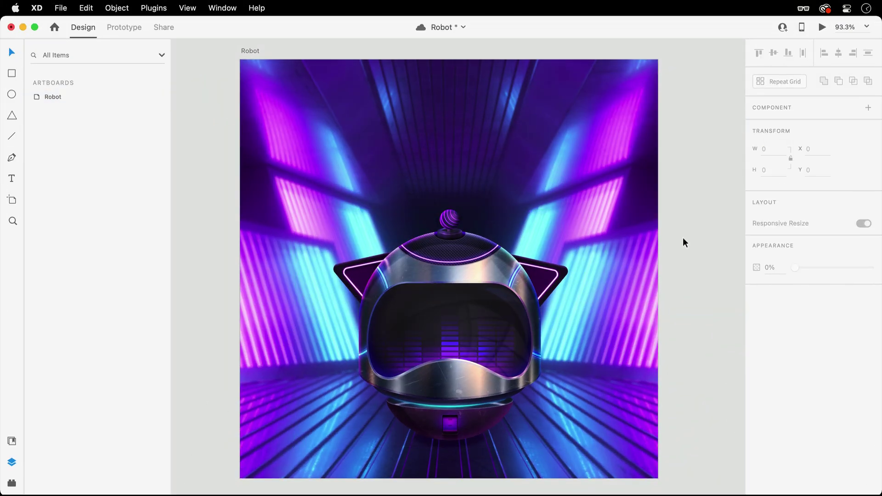
Cycle the robot component through its WAKE UP!!, Hovering and Default states, then preview it
click(516, 319)
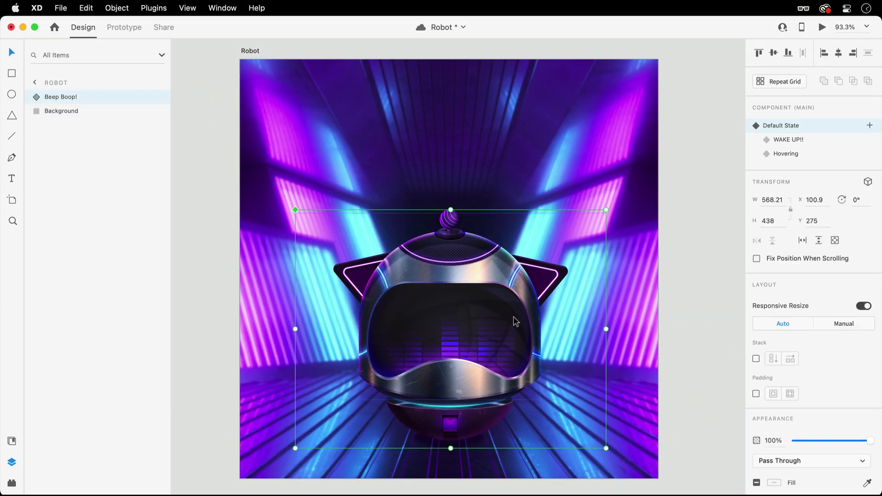
click(778, 136)
click(775, 156)
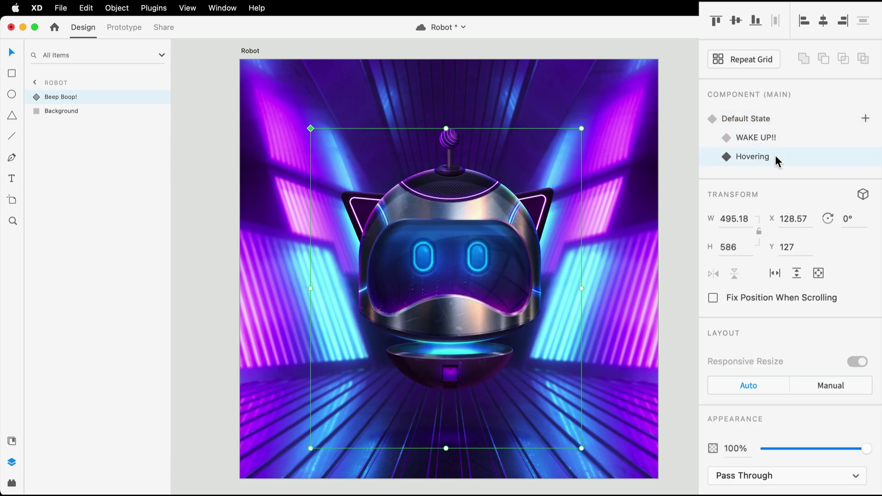
click(781, 137)
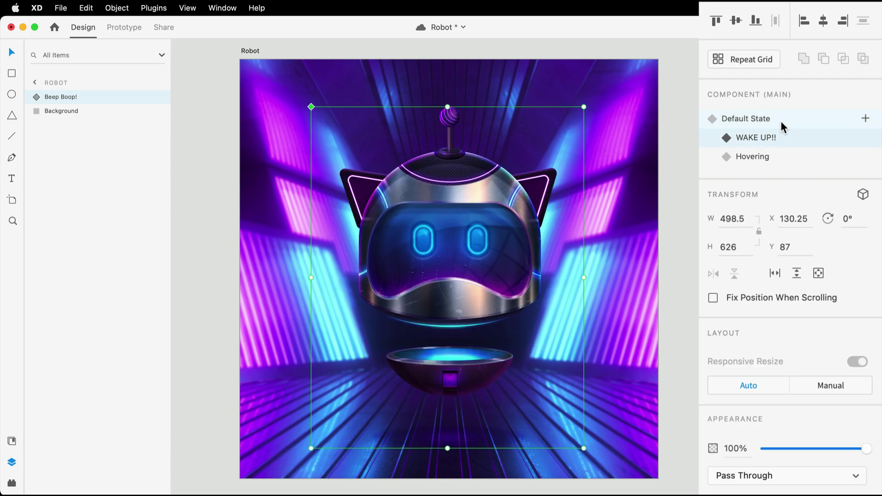
click(781, 118)
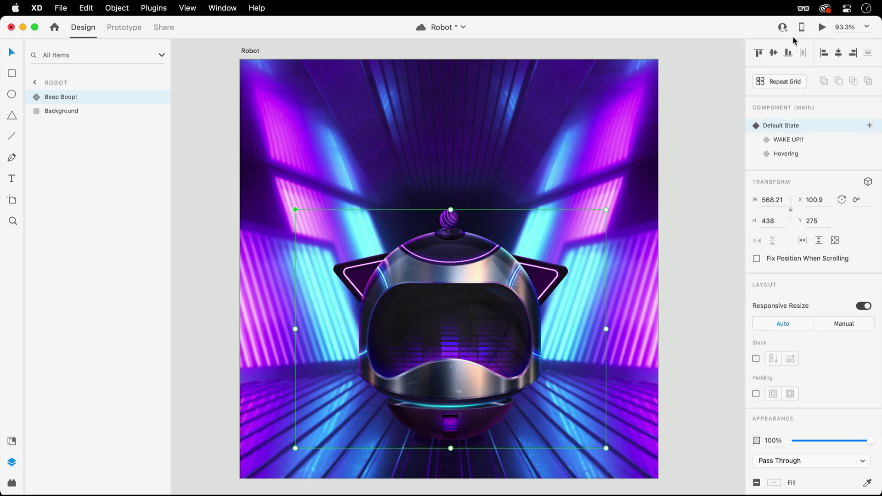
click(822, 28)
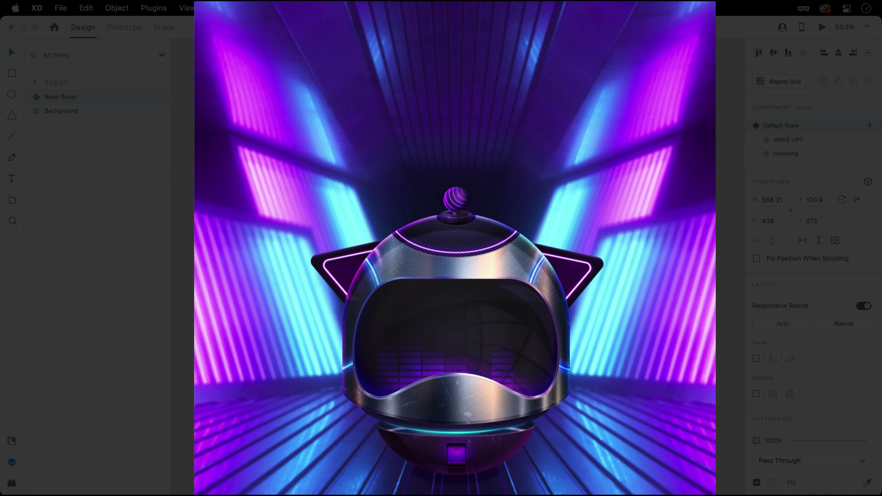
key(Escape)
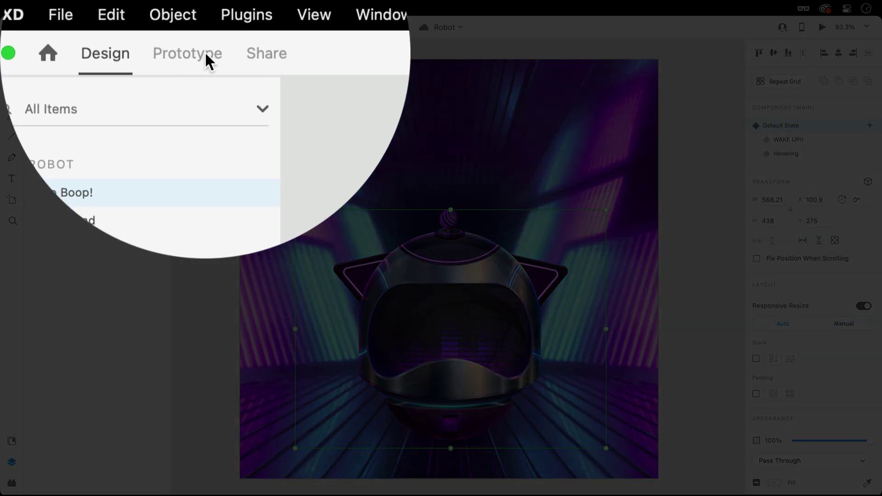
Add a second interaction to the Video layer, triggered at End of Playback
click(132, 26)
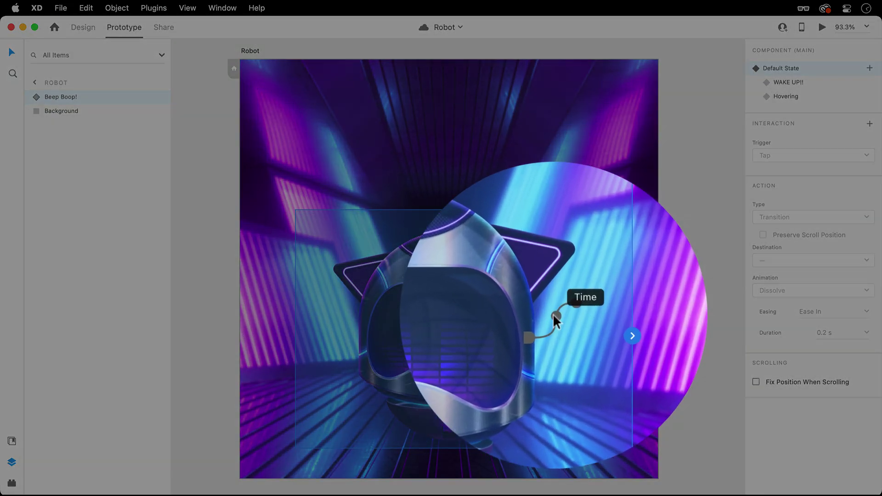
click(554, 315)
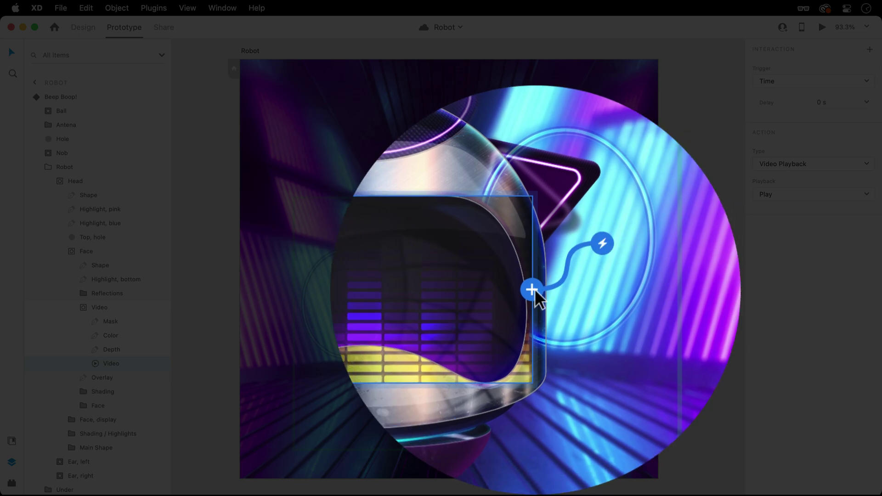
click(534, 331)
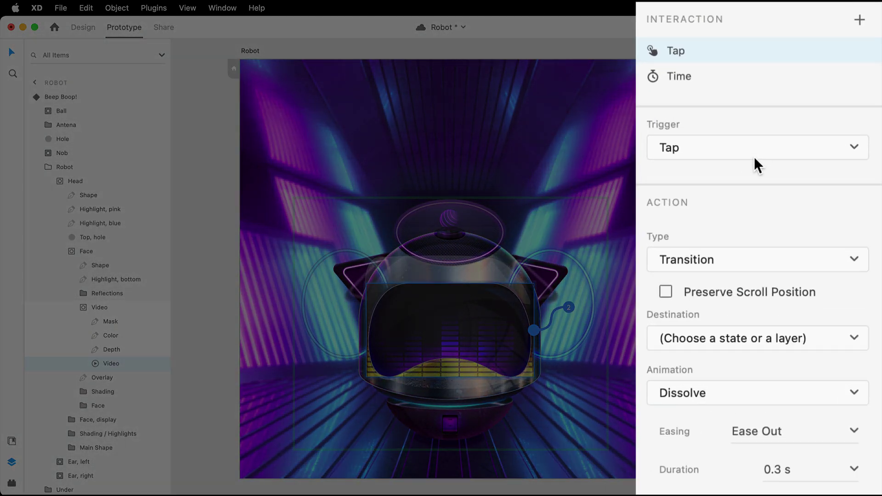
click(811, 120)
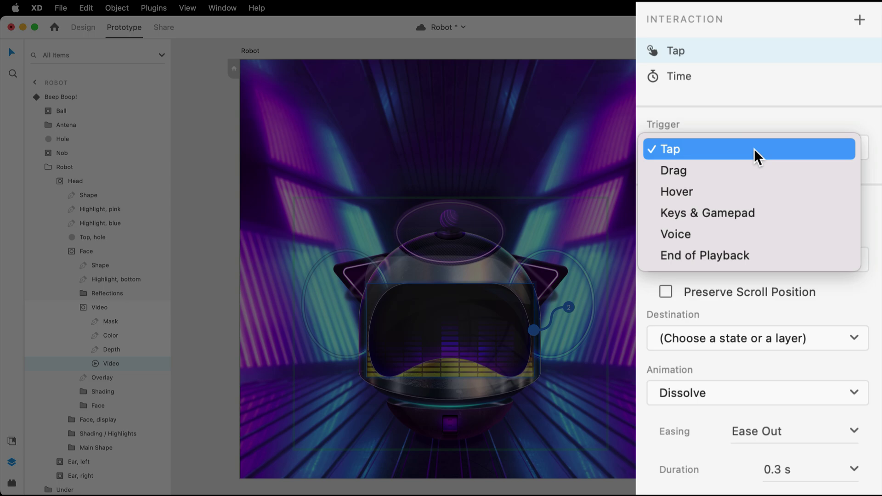
click(754, 254)
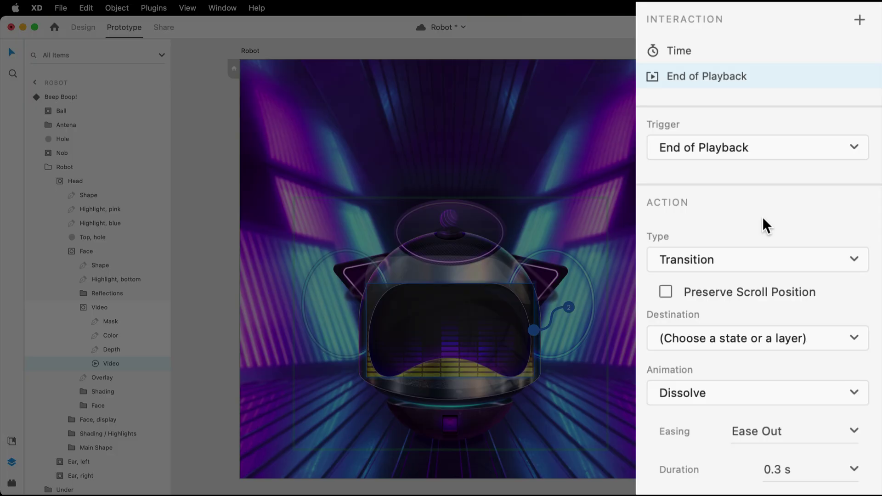
Point the End of Playback interaction at WAKE UP!!: Auto-Animate, Snap easing, 1 s duration
click(757, 333)
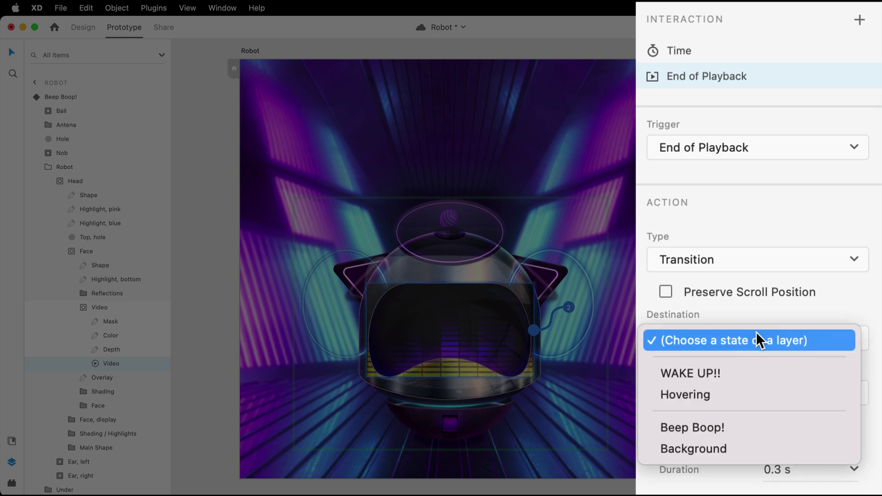
click(755, 371)
click(746, 258)
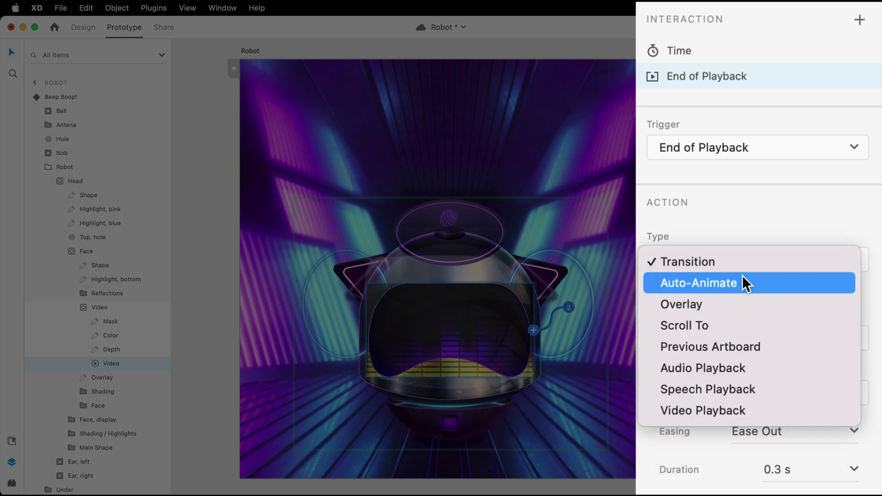
click(755, 281)
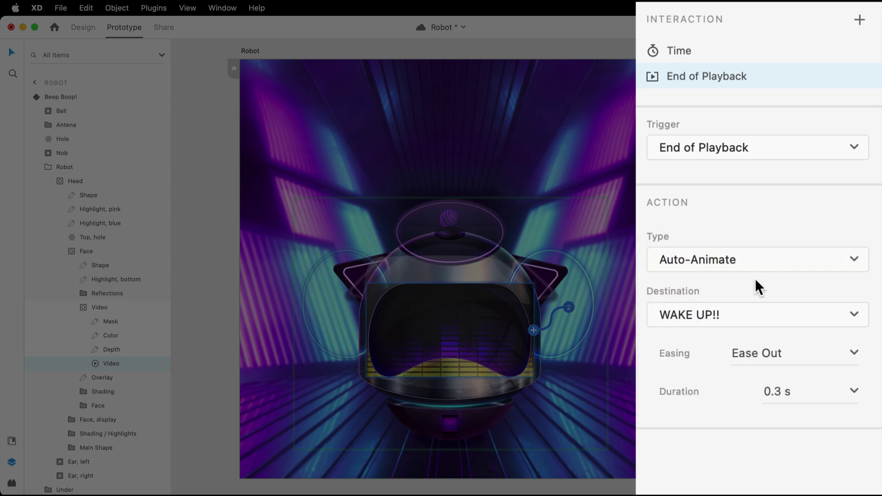
click(855, 354)
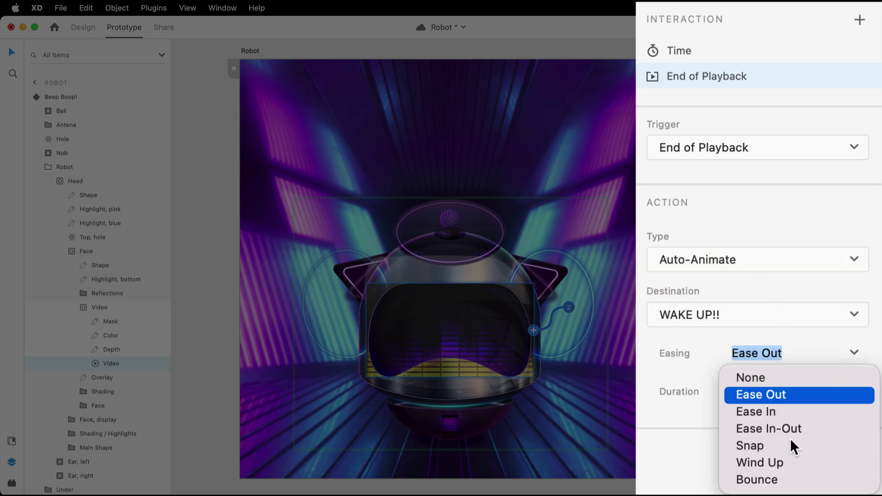
click(749, 445)
click(805, 397)
text(1 s)
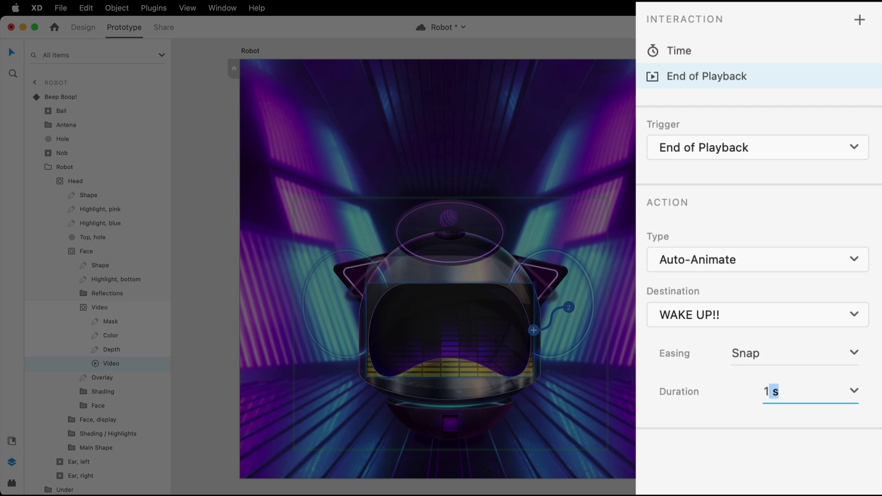
key(Return)
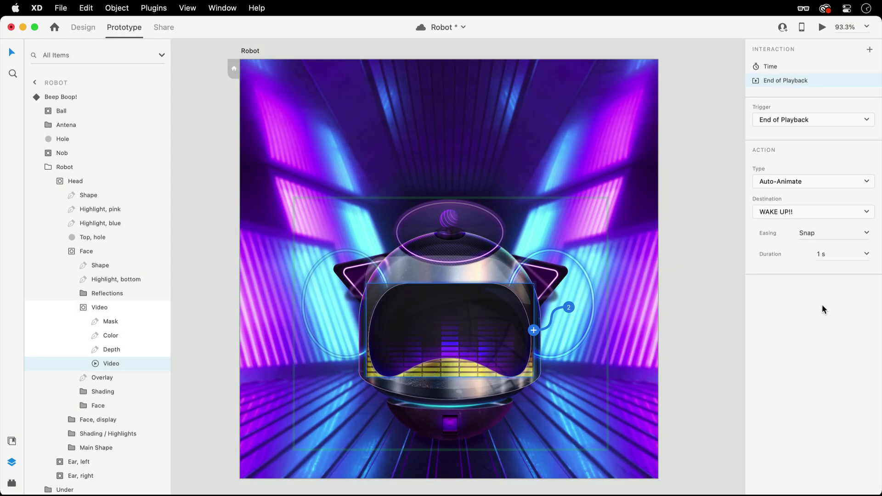
click(822, 28)
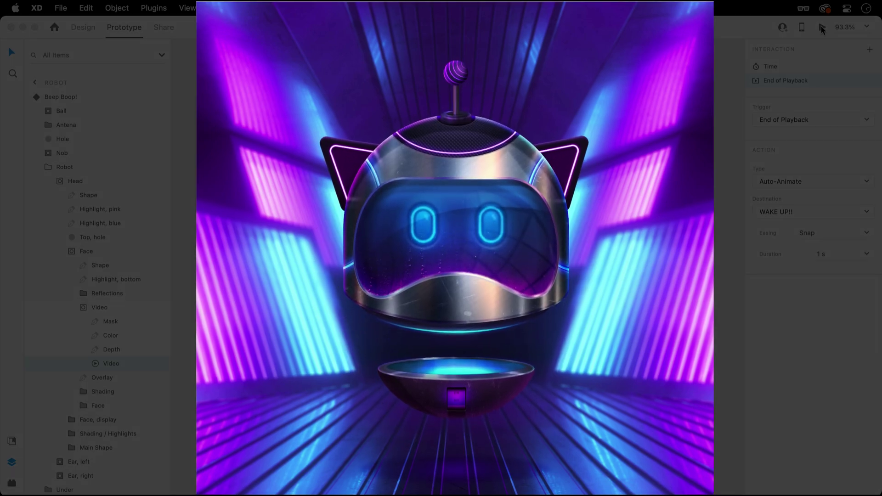
key(Escape)
click(105, 94)
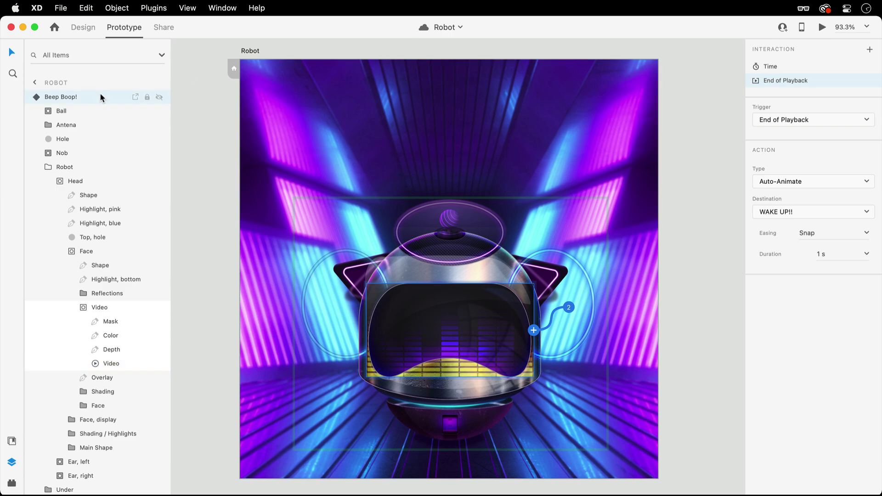
Return to design mode, show Beep Boop!'s WAKE UP!! state, and select the blankXD.json file
click(88, 27)
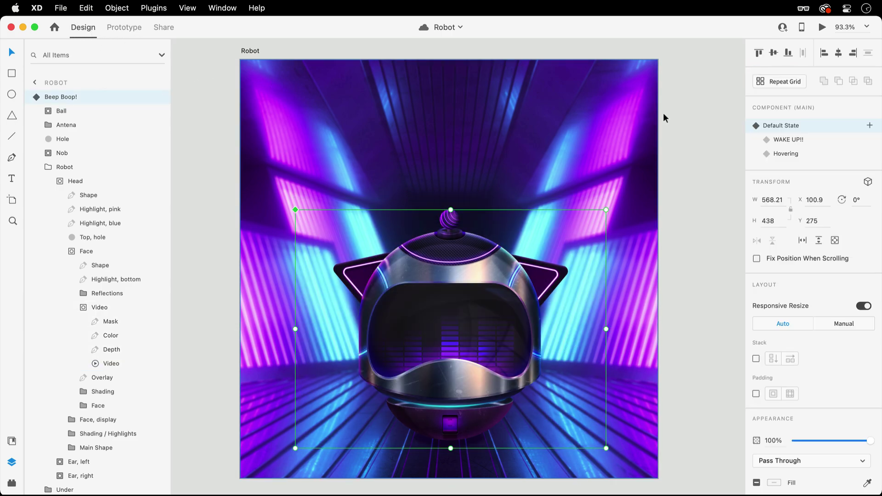
click(800, 140)
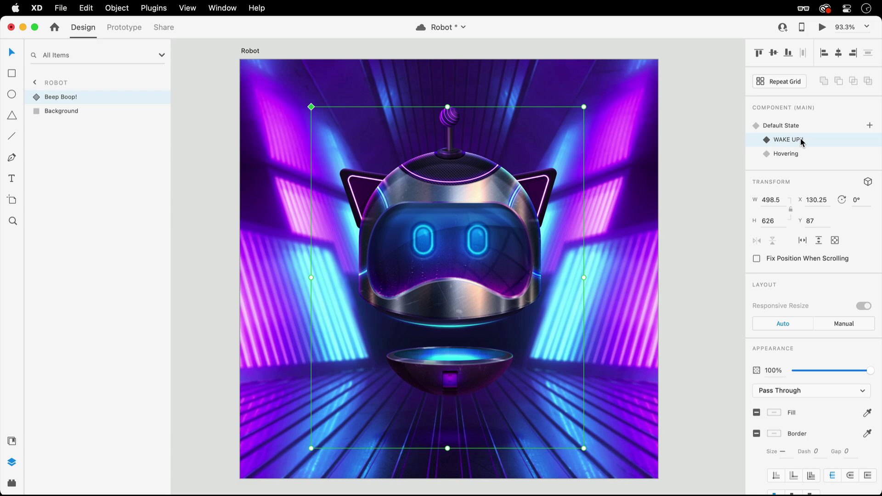
click(800, 154)
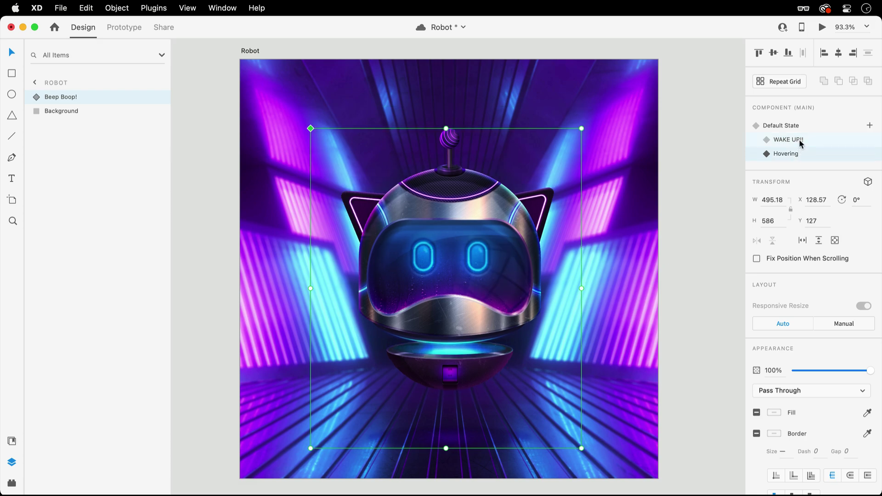
click(801, 139)
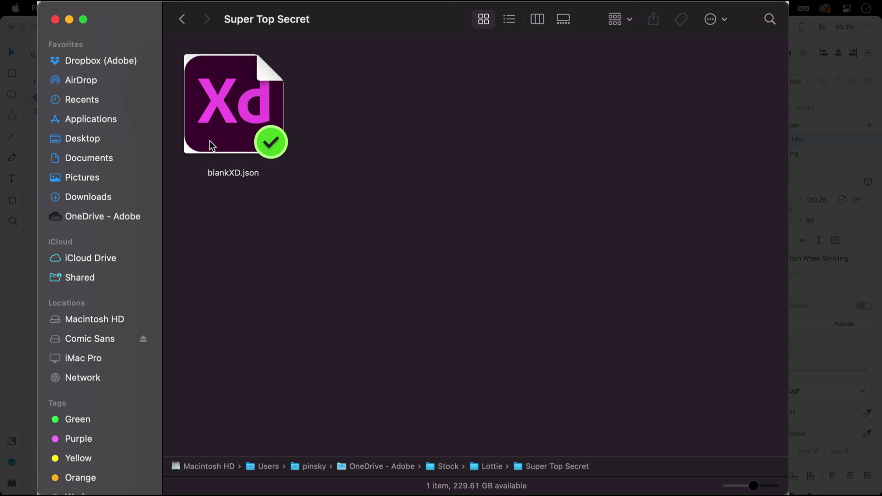
click(213, 111)
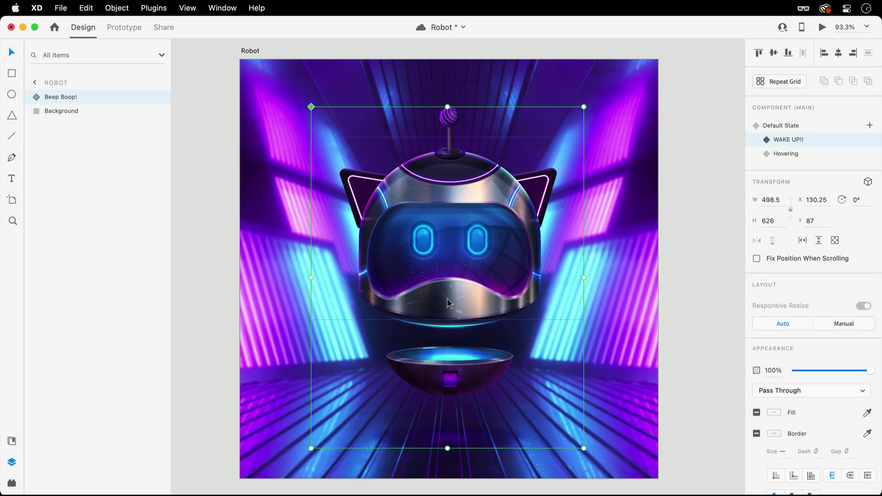
Paste blankXD into the robot at Y 422, set 0% opacity, and keep it playing automatically
key(super+v)
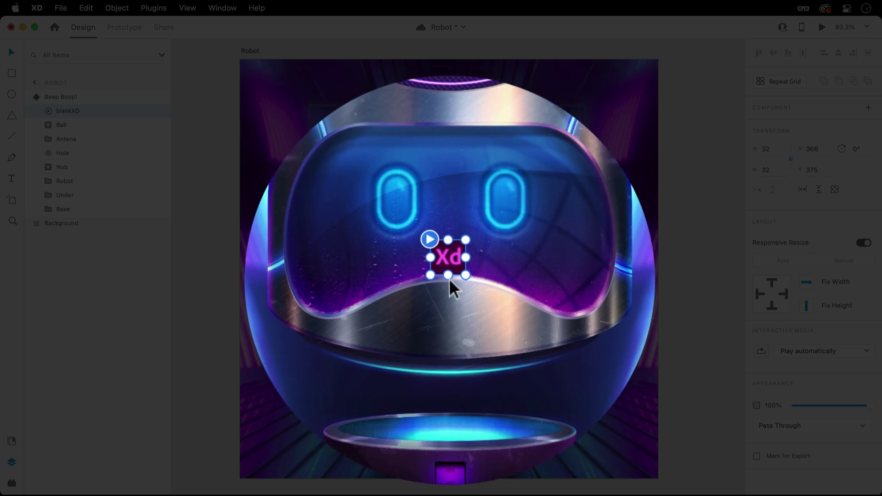
drag(448, 256, 448, 288)
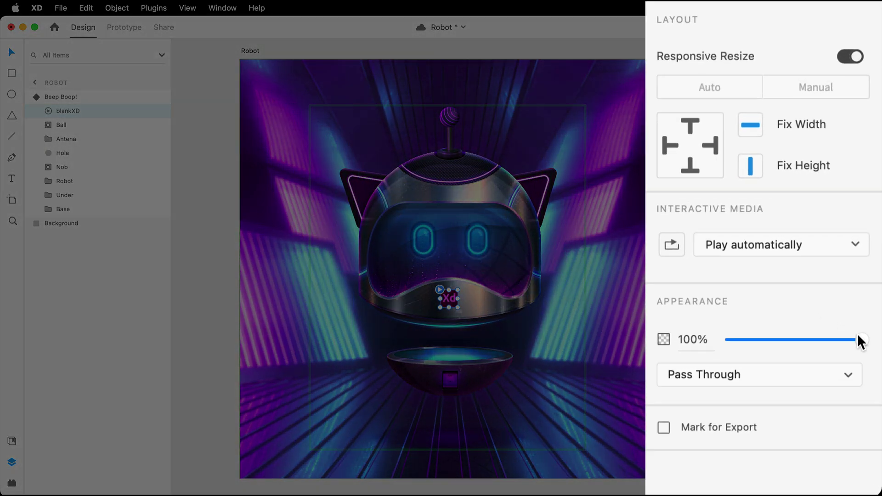
drag(864, 406, 847, 406)
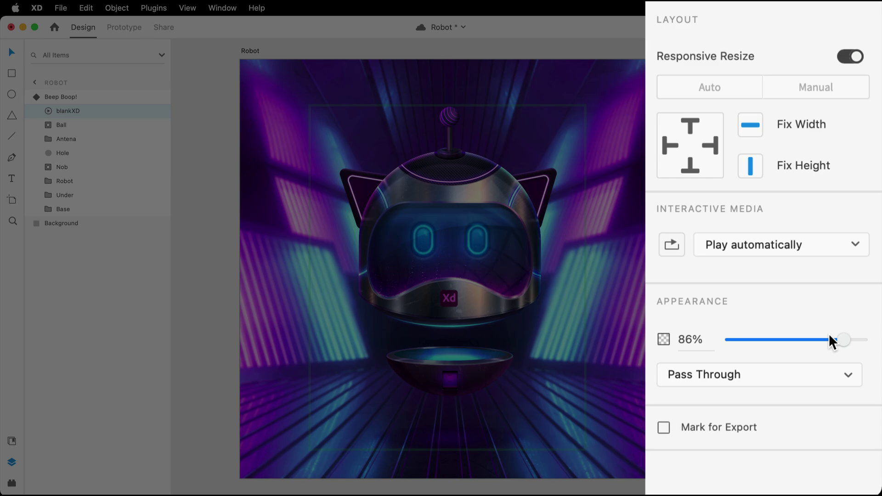
drag(830, 340, 723, 339)
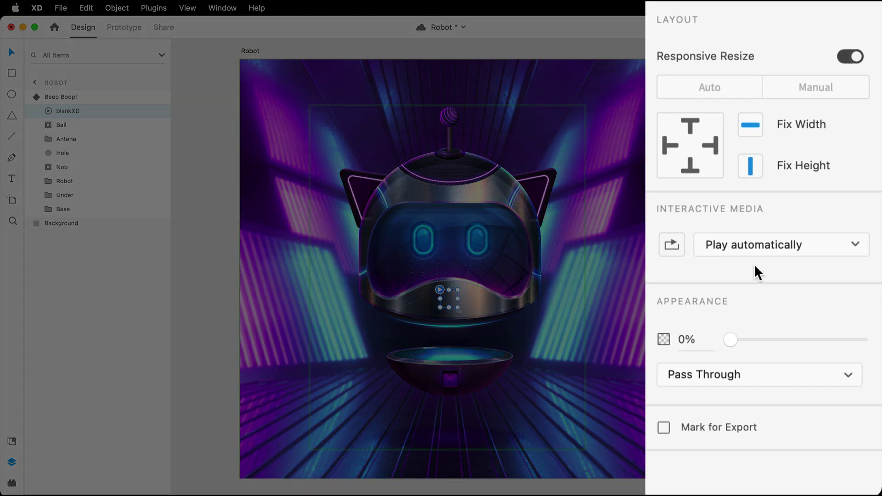
click(809, 350)
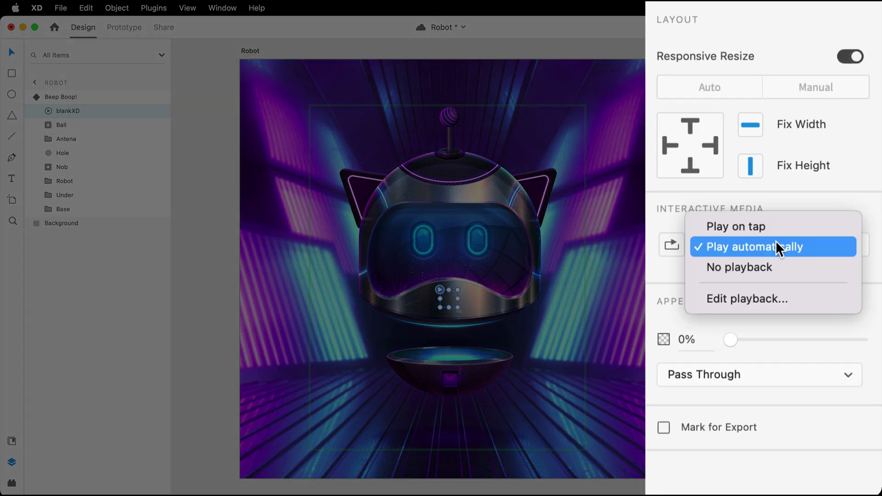
click(776, 247)
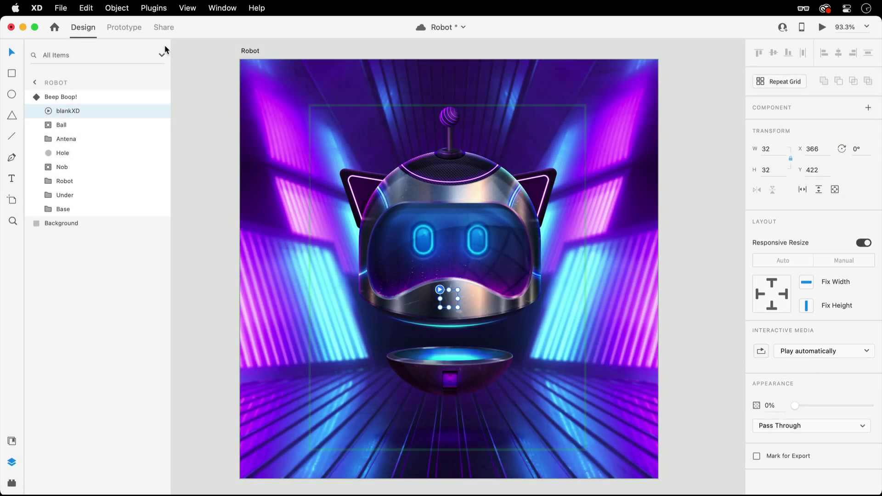
Add a blankXD End of Playback interaction auto-animating to Hovering, Ease In-Out, 3 s
click(125, 27)
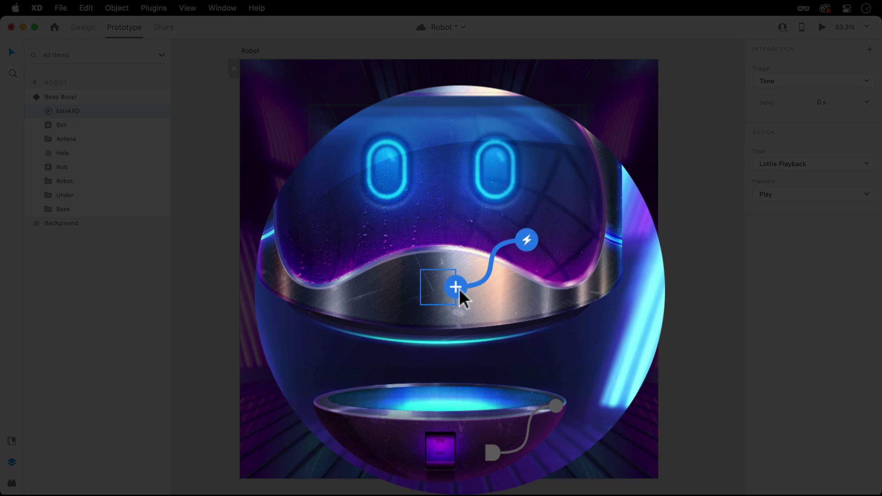
click(459, 289)
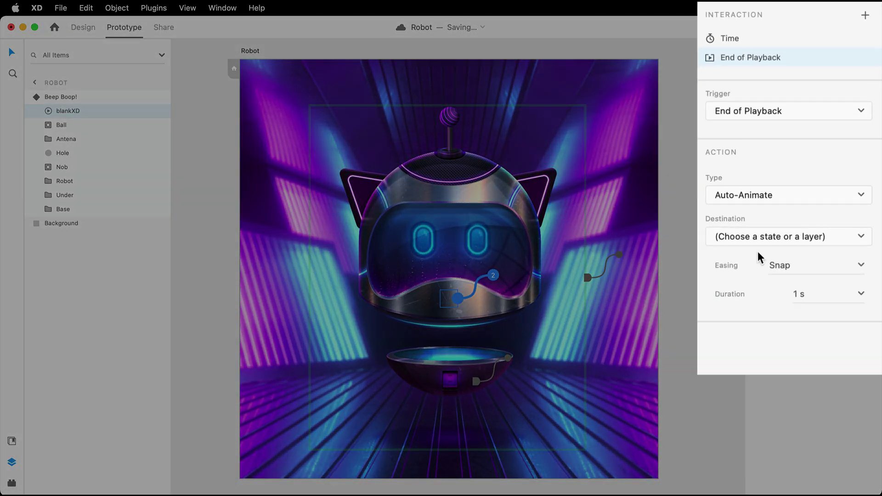
click(768, 237)
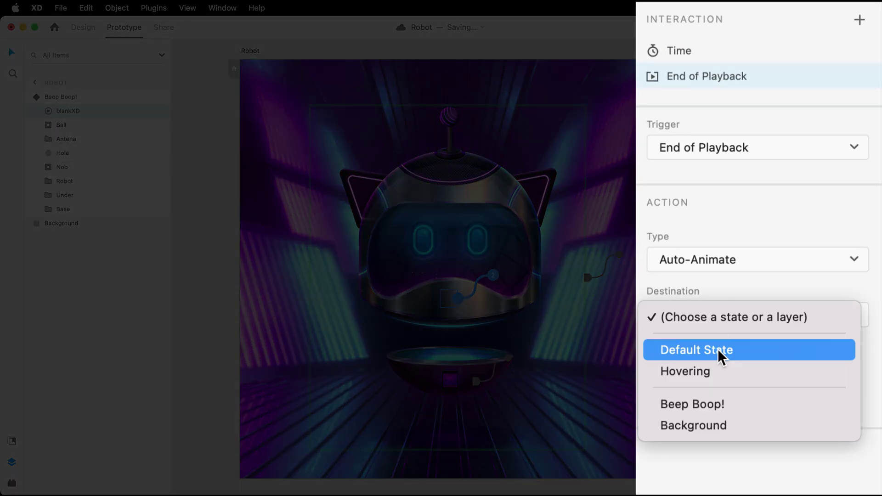
click(715, 371)
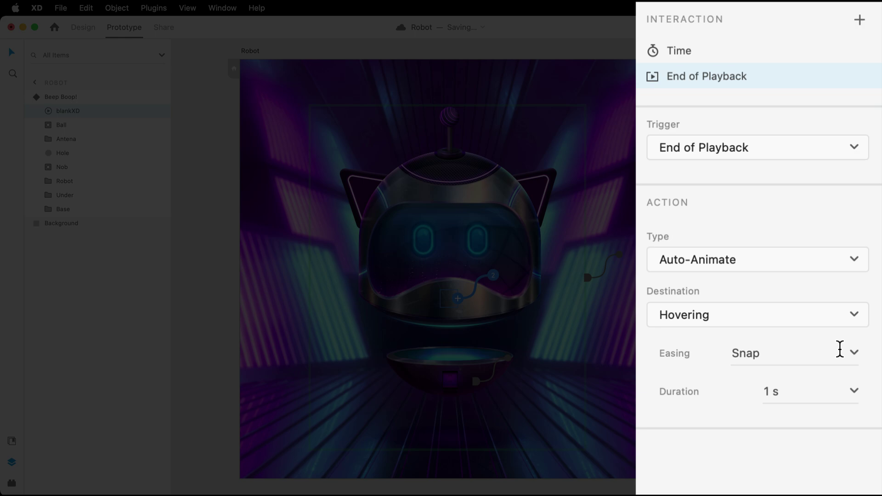
click(855, 356)
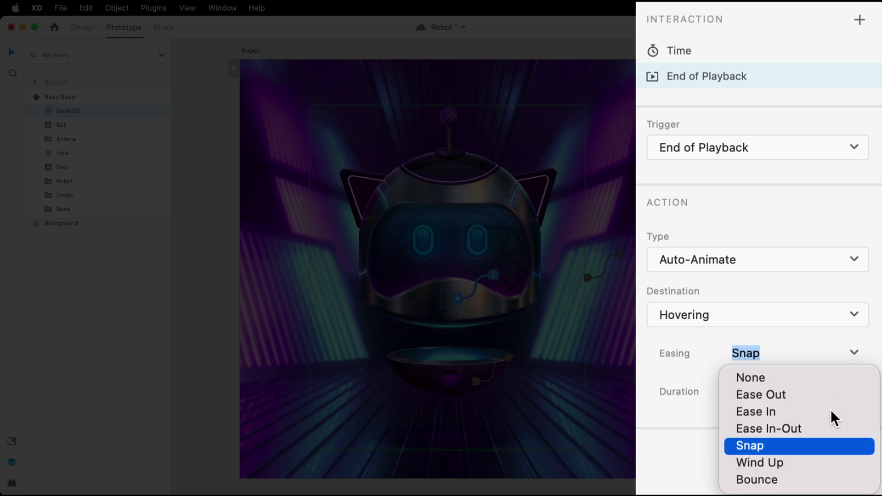
click(822, 433)
click(758, 393)
text(3)
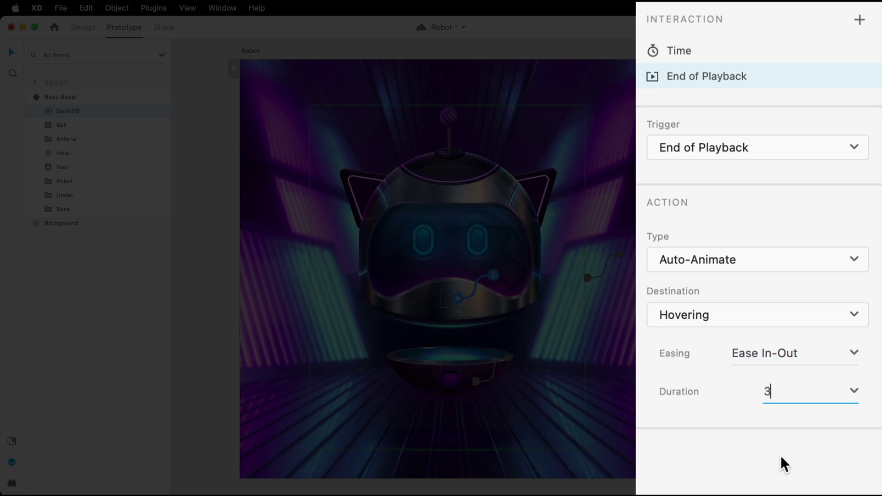
key(Return)
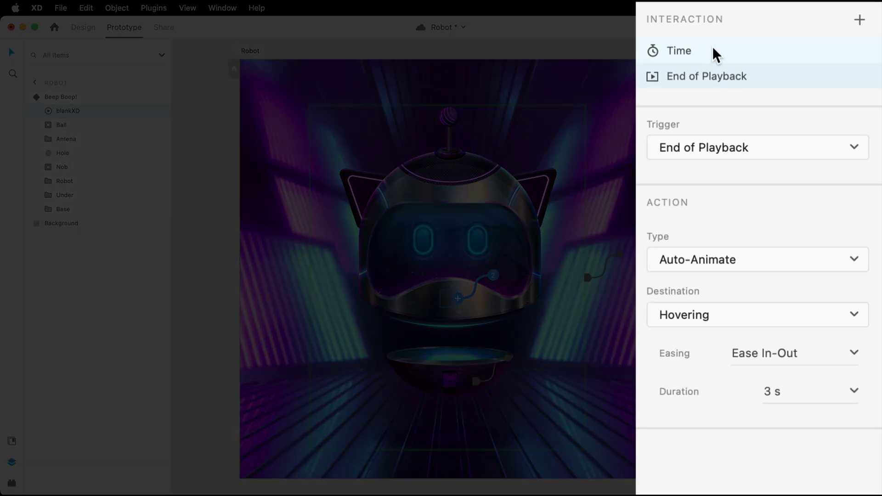
Set the blankXD Time-triggered Lottie Playback interaction's delay to 0.6 s
click(790, 67)
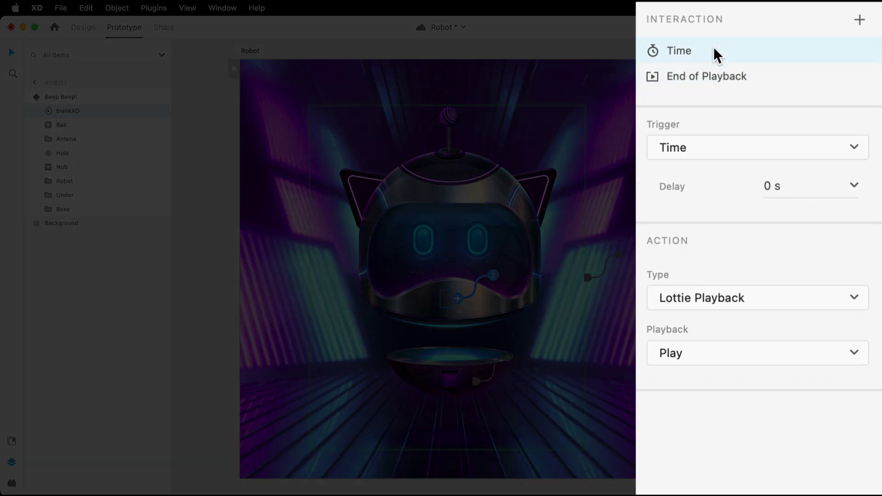
click(854, 186)
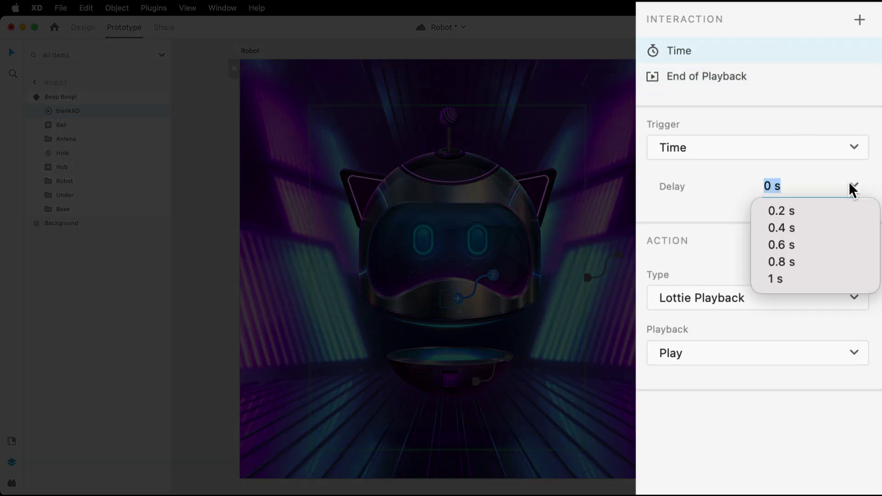
click(803, 248)
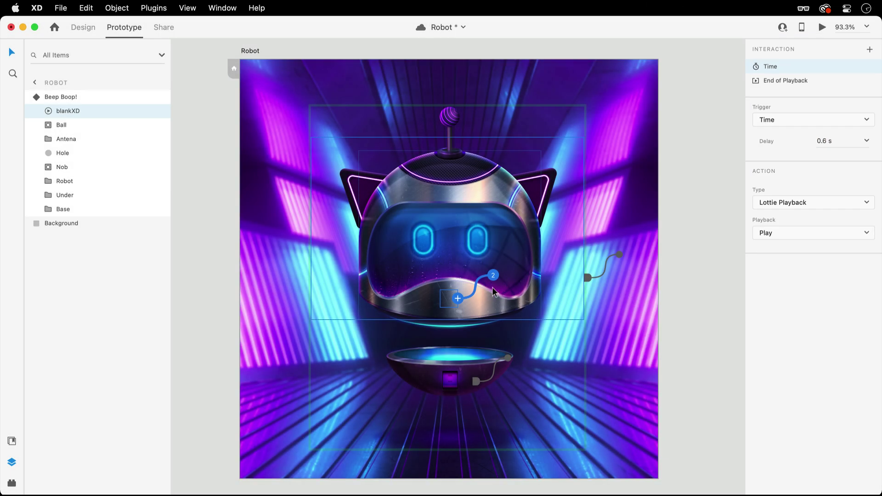
In the Hovering state, wire blankXD with a Time trigger delayed 0.6 s
click(156, 97)
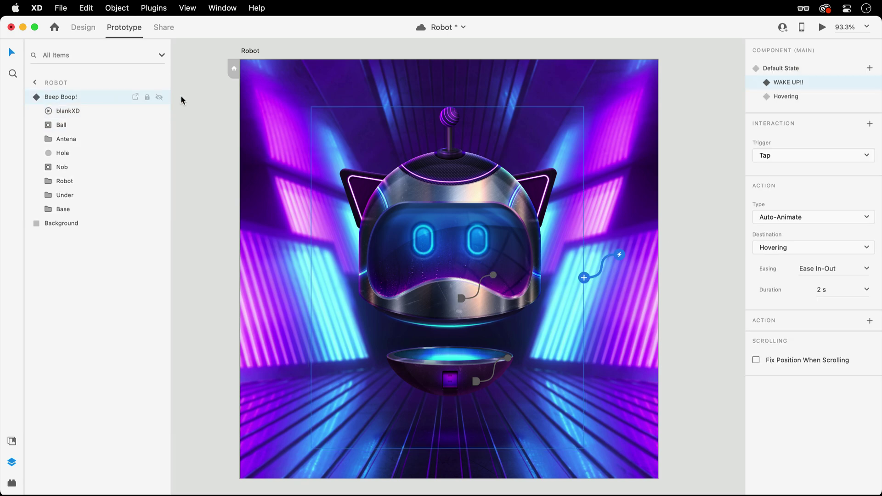
click(837, 96)
double_click(453, 312)
drag(458, 298, 448, 316)
click(835, 81)
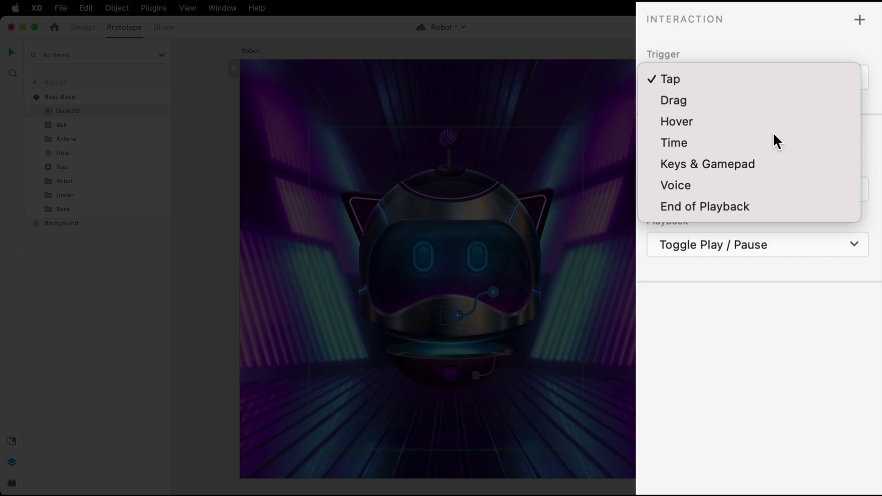
click(774, 118)
click(854, 115)
click(784, 171)
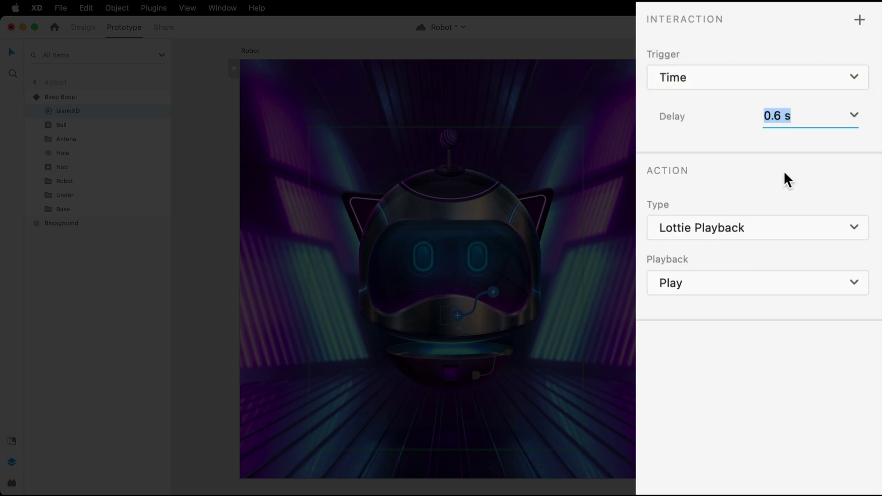
Add a second blankXD interaction triggered at End of Playback
click(859, 20)
click(788, 147)
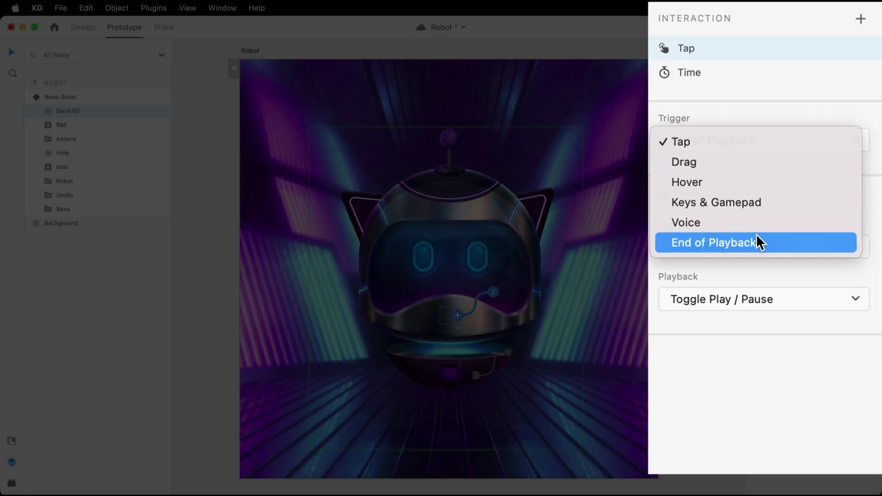
click(756, 240)
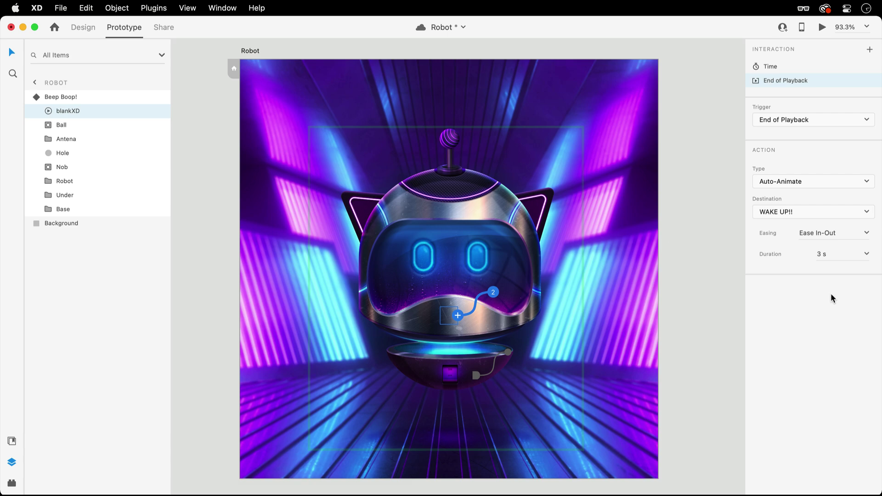
key(Escape)
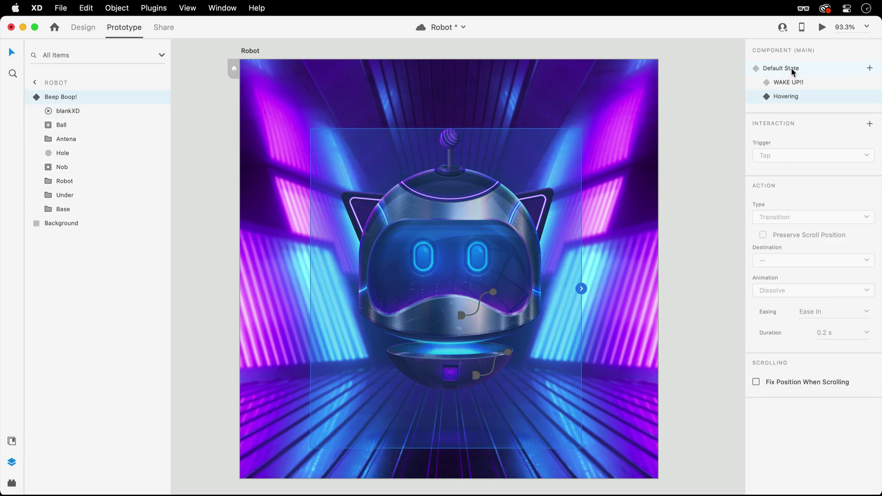
Switch Beep Boop! back to its Default State
click(795, 69)
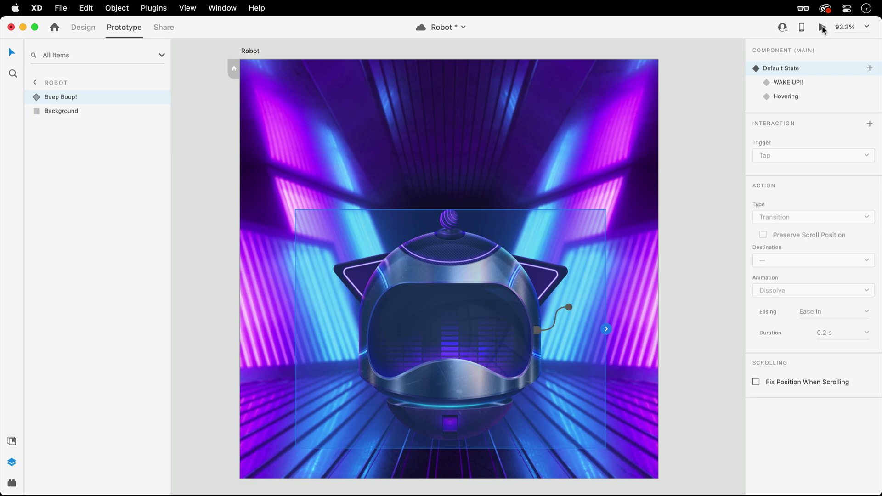